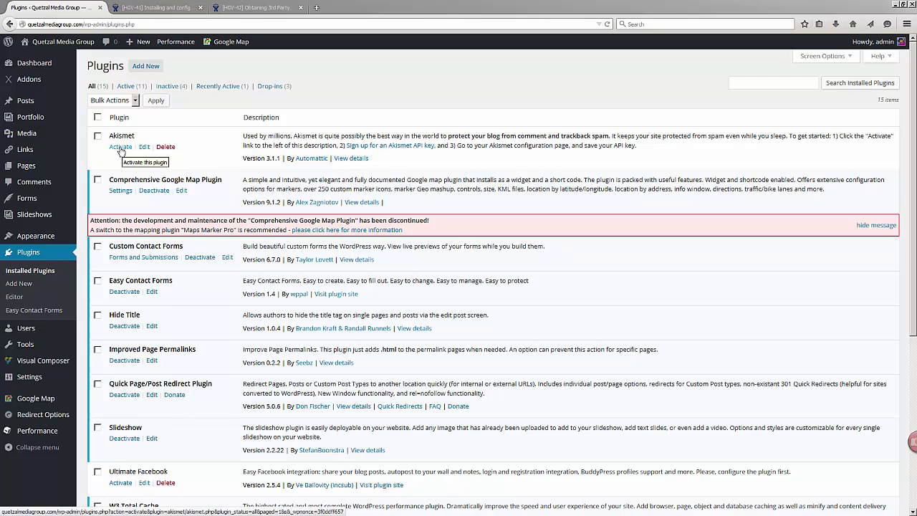
Reload the installed plugins list and activate Akismet, bringing active plugins to 12
{"action": "left_click", "coordinate": [26, 276]}
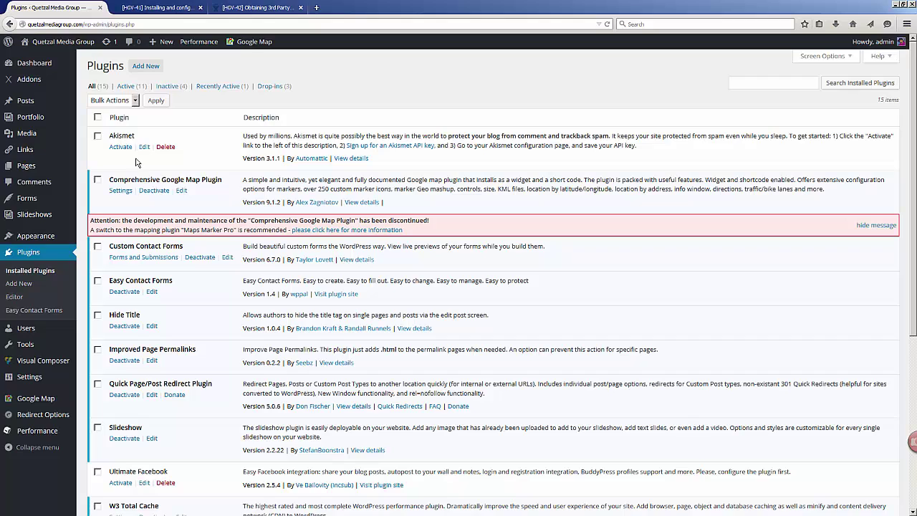
{"action": "left_click", "coordinate": [121, 147]}
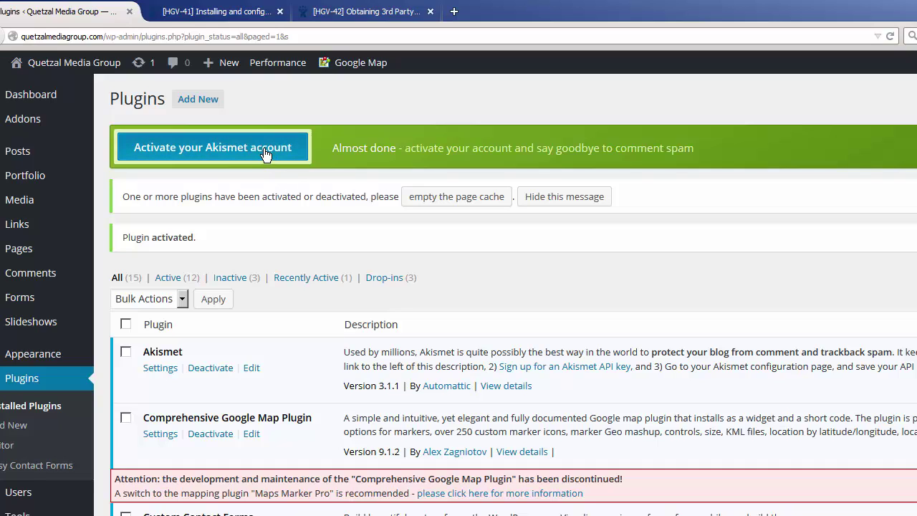
Start Akismet account activation from the green banner to reach the API key sign-up site
{"action": "left_click", "coordinate": [273, 155]}
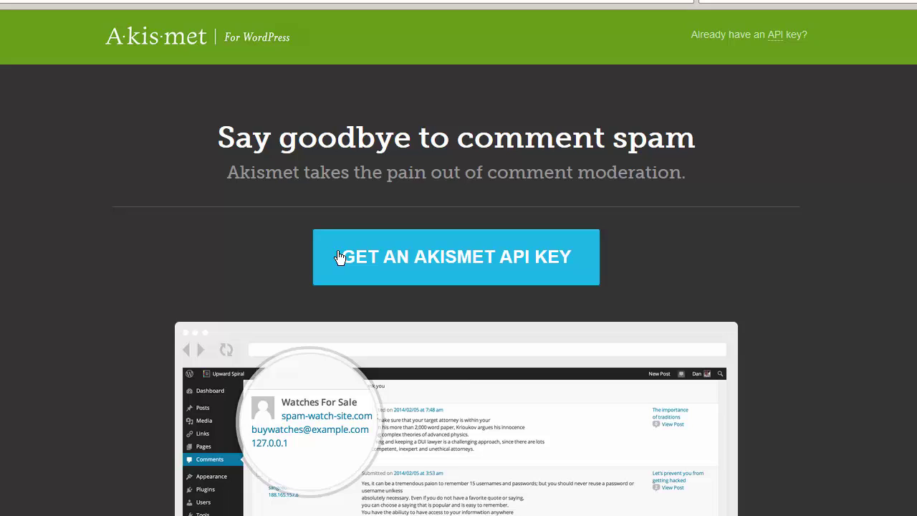
Request a new Akismet API key and sign up with an e-mail address, username and password
{"action": "left_click", "coordinate": [420, 273]}
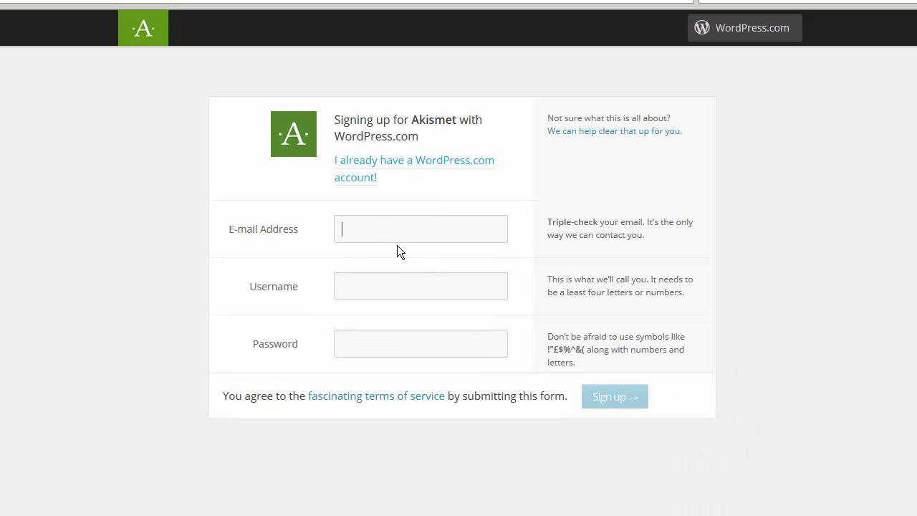
{"action": "left_click", "coordinate": [343, 229]}
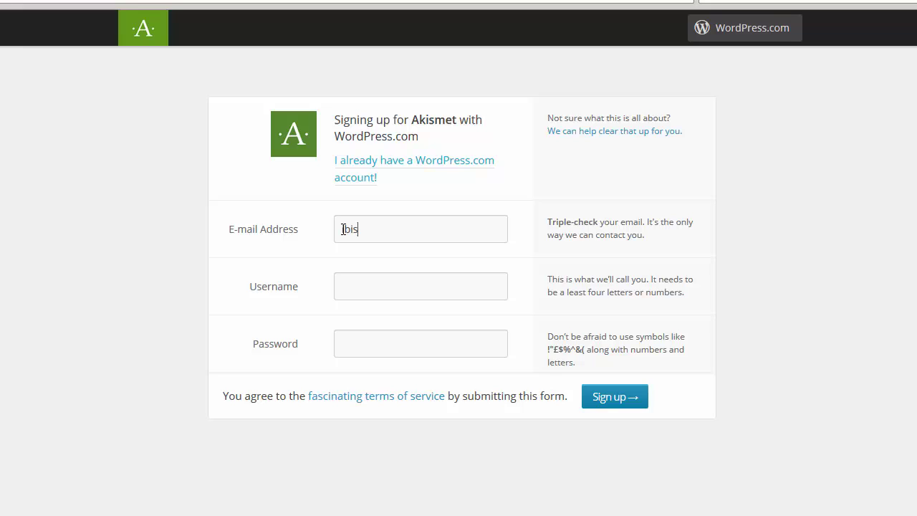
{"action": "left_click", "coordinate": [372, 284]}
{"action": "type", "text": "ibis2015"}
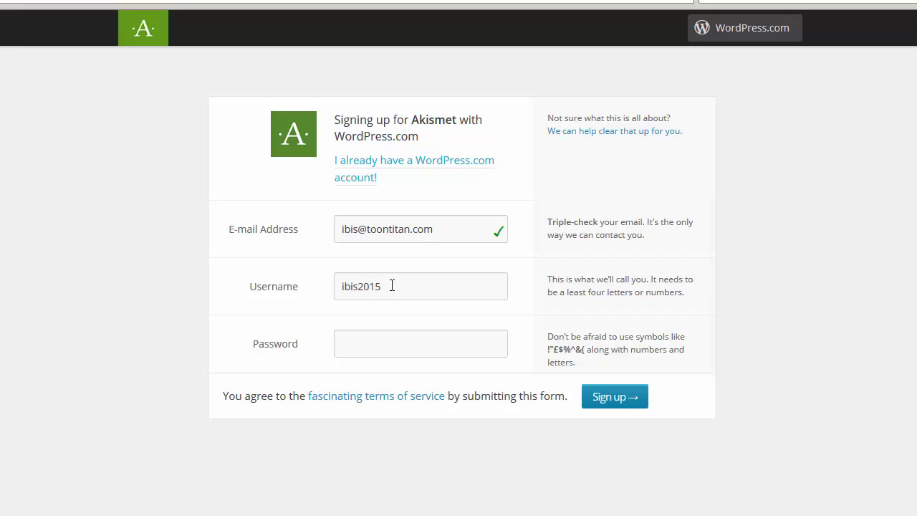
{"action": "left_click_drag", "start_coordinate": [392, 285], "coordinate": [334, 286]}
{"action": "type", "text": "hgdemo"}
{"action": "left_click", "coordinate": [371, 344]}
{"action": "type", "text": "••••••••"}
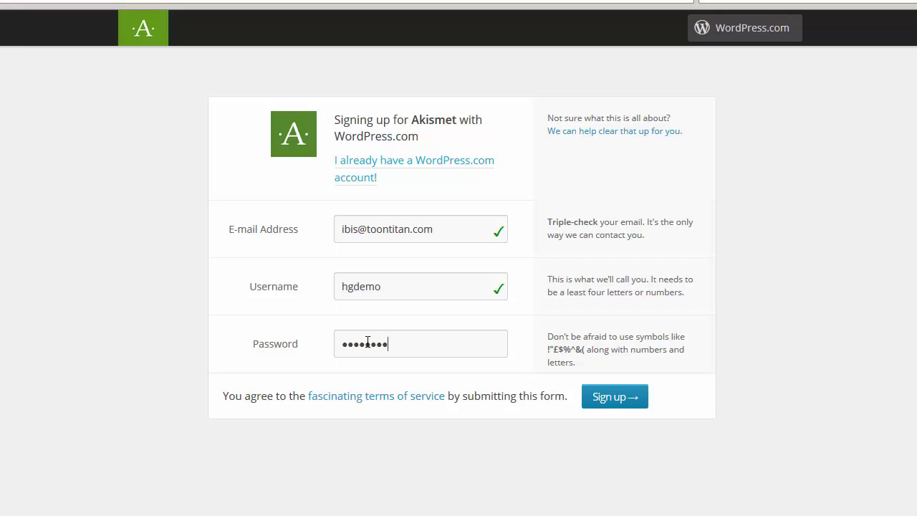
{"action": "left_click", "coordinate": [606, 398]}
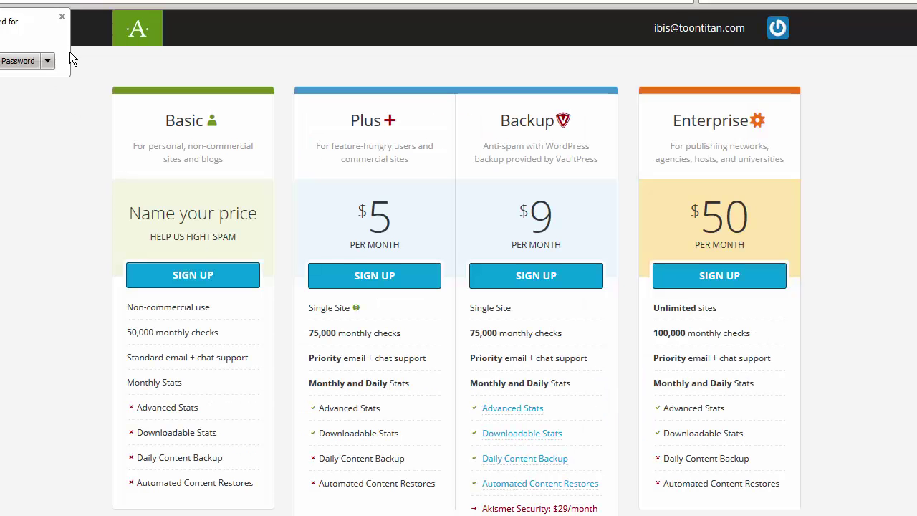
Dismiss the browser's save-password prompt and choose the Akismet Basic plan
{"action": "left_click", "coordinate": [62, 17]}
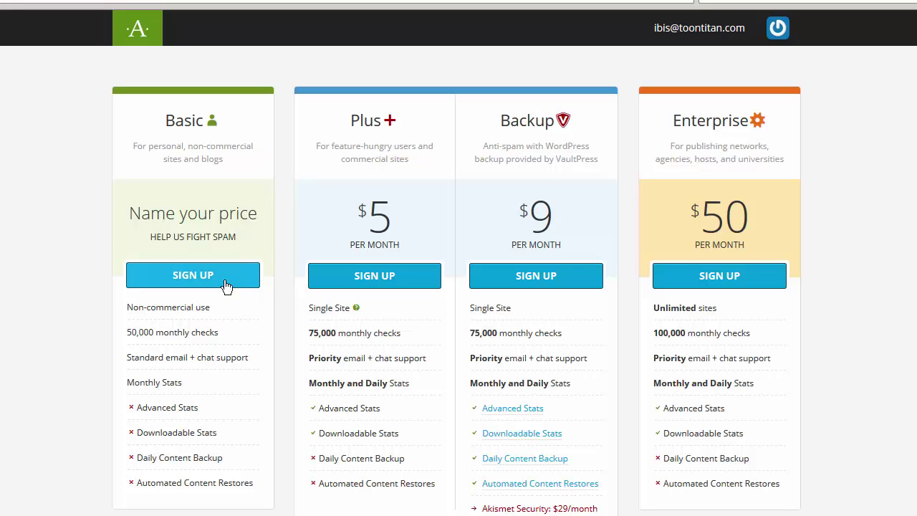
{"action": "left_click", "coordinate": [220, 283]}
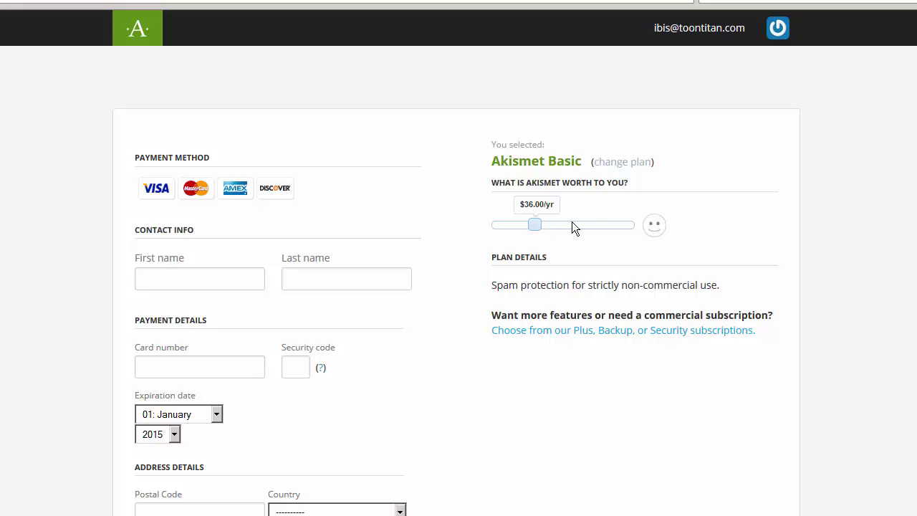
Lower the Basic plan's yearly price from $36.00 to $0.00 and enter the contact's first and last name
{"action": "left_click_drag", "start_coordinate": [531, 225], "coordinate": [482, 225]}
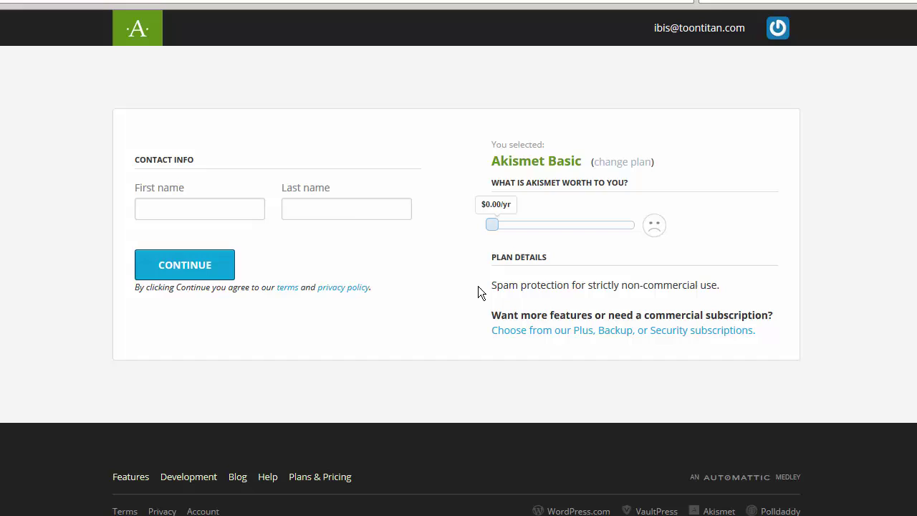
{"action": "left_click", "coordinate": [218, 207]}
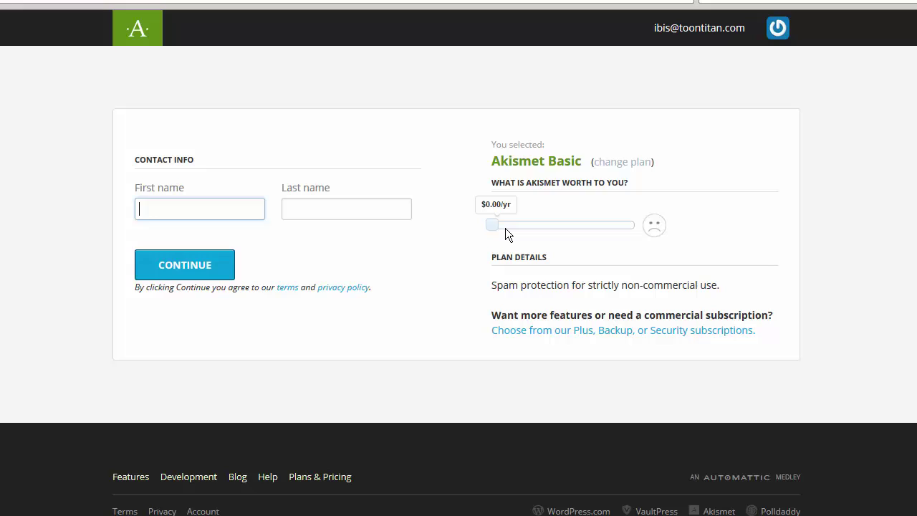
{"action": "left_click", "coordinate": [201, 211]}
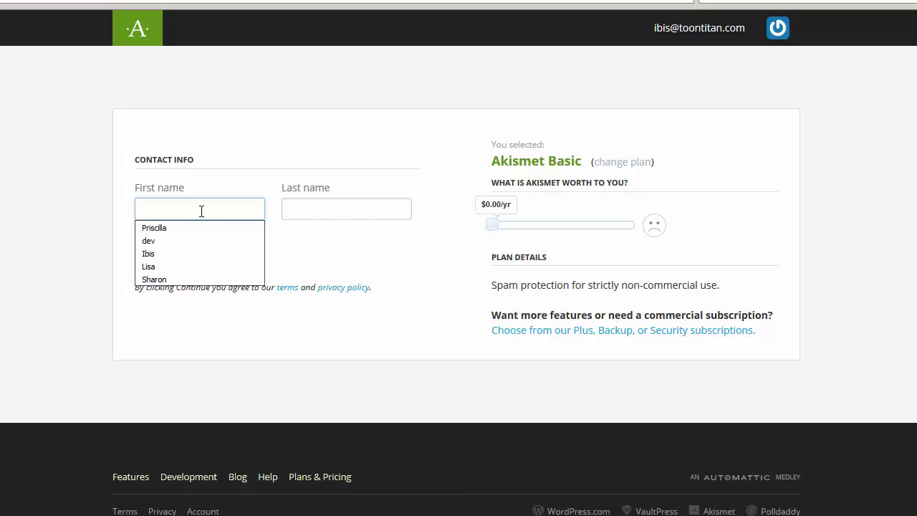
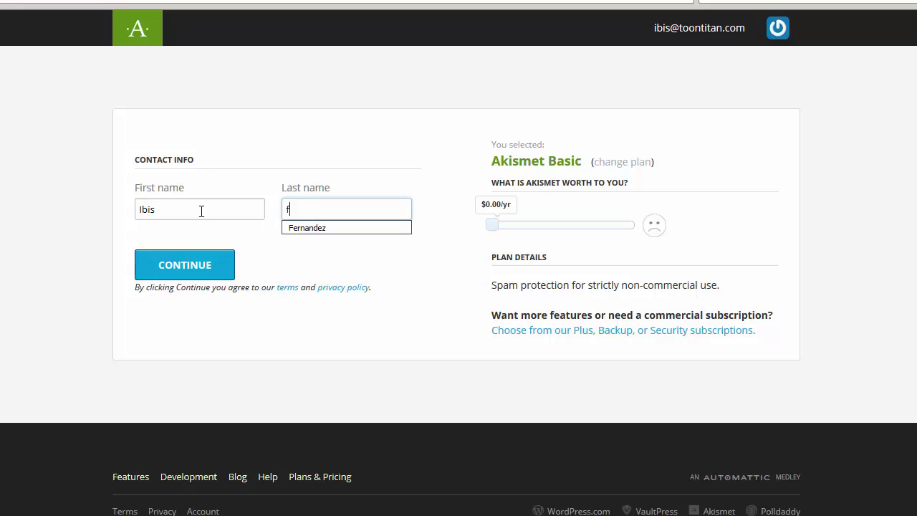
Submit the contact details and copy the newly issued Basic plan API key from the 'Awesome!' dialog
{"action": "left_click", "coordinate": [211, 262]}
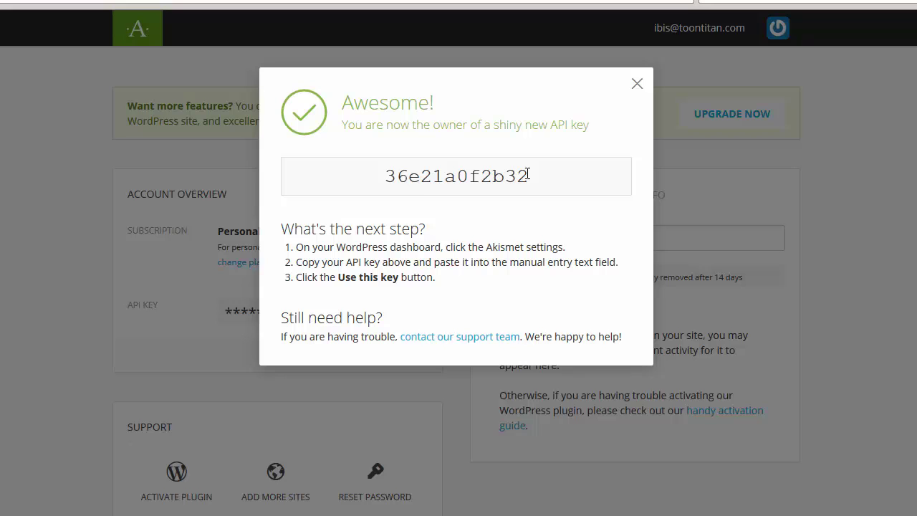
{"action": "left_click_drag", "start_coordinate": [530, 176], "coordinate": [376, 176]}
{"action": "right_click", "coordinate": [416, 175]}
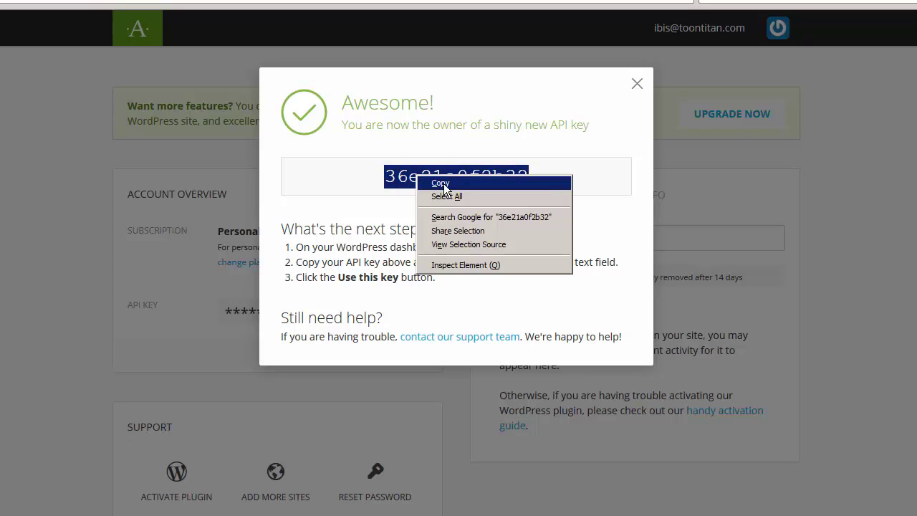
{"action": "left_click", "coordinate": [441, 183]}
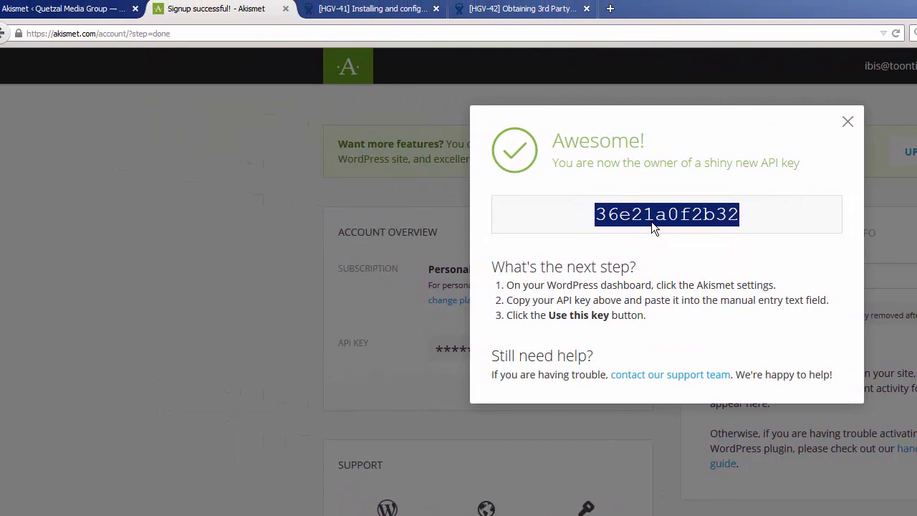
Paste the copied key into WordPress's Akismet manual API key field and apply it with 'Use this key'
{"action": "left_click", "coordinate": [95, 16]}
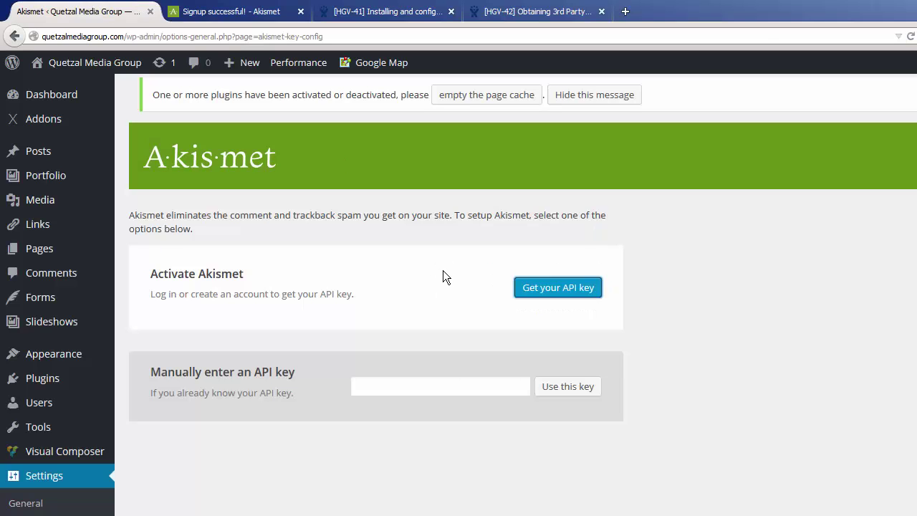
{"action": "left_click", "coordinate": [396, 385]}
{"action": "right_click", "coordinate": [394, 387]}
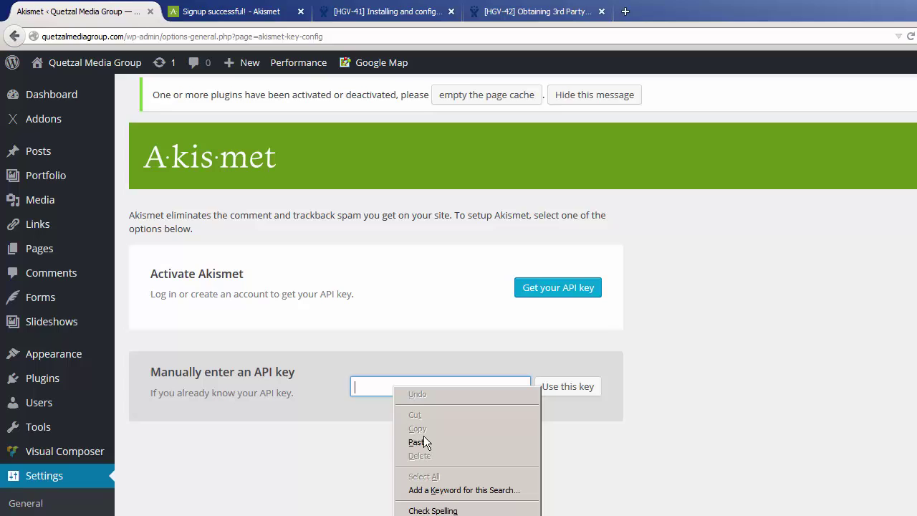
{"action": "left_click", "coordinate": [425, 442]}
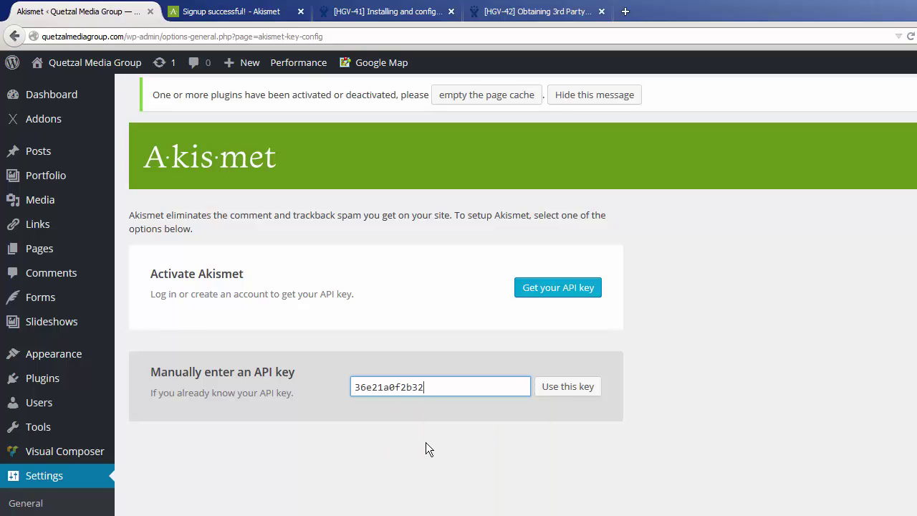
{"action": "left_click", "coordinate": [572, 393]}
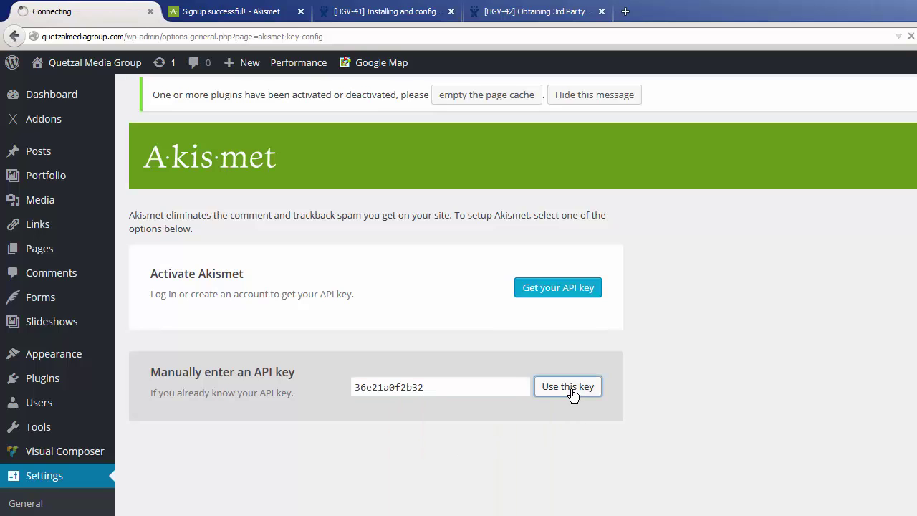